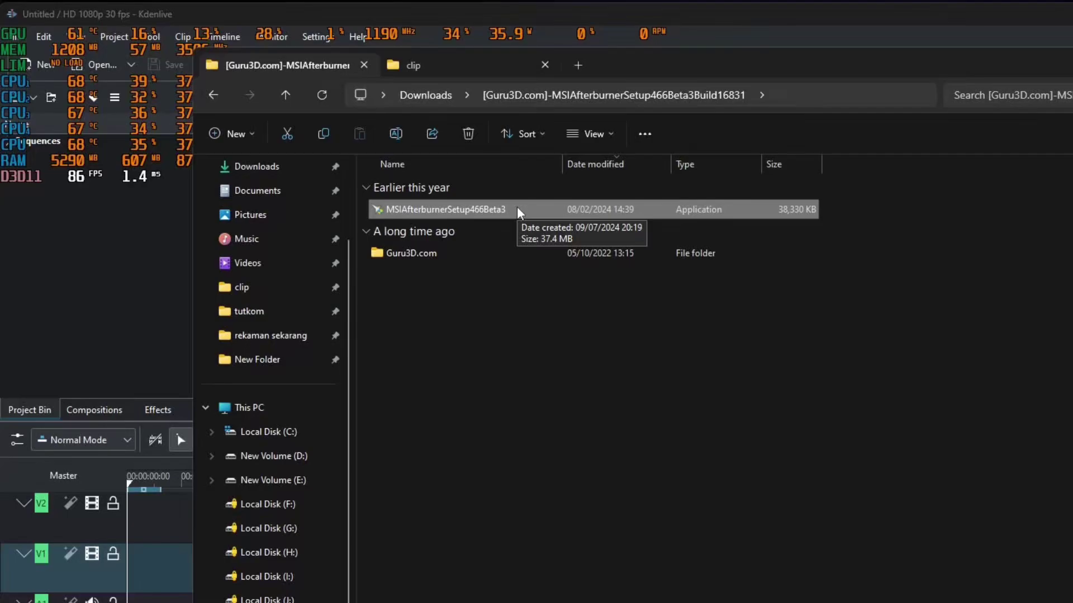
- Run the MSIAfterburnerSetup466Beta3 installer, keep the default installer language, and accept the license agreement
{"action": "double_click", "coordinate": [518, 208]}
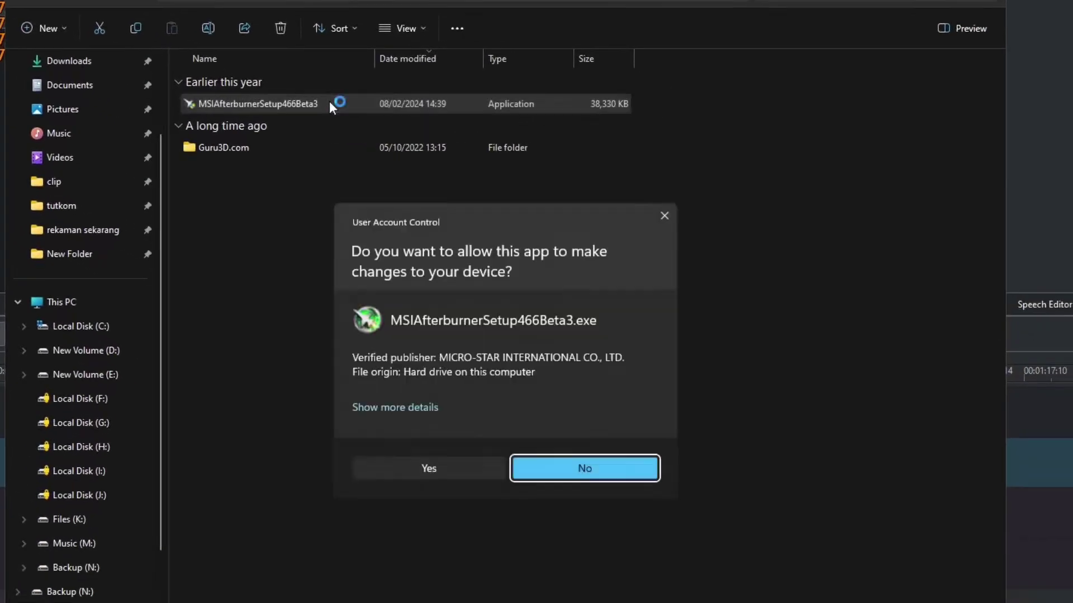
{"action": "left_click", "coordinate": [614, 573]}
{"action": "left_click", "coordinate": [541, 325]}
{"action": "left_click", "coordinate": [371, 364]}
{"action": "left_click", "coordinate": [620, 411]}
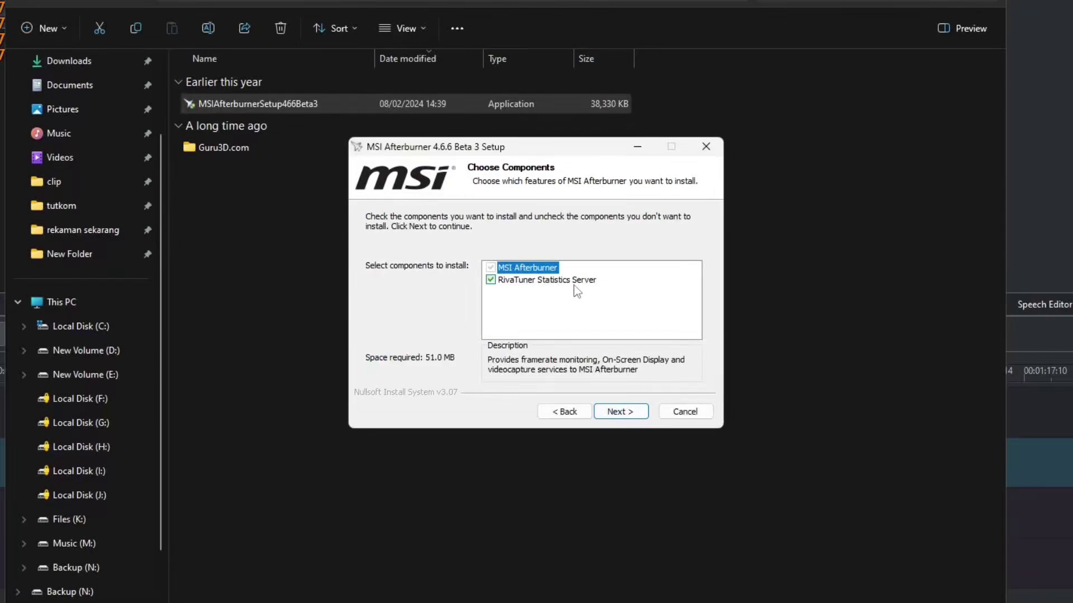
- Install MSI Afterburner without the RivaTuner Statistics Server component and open its On-Screen Display properties
{"action": "left_click", "coordinate": [577, 288]}
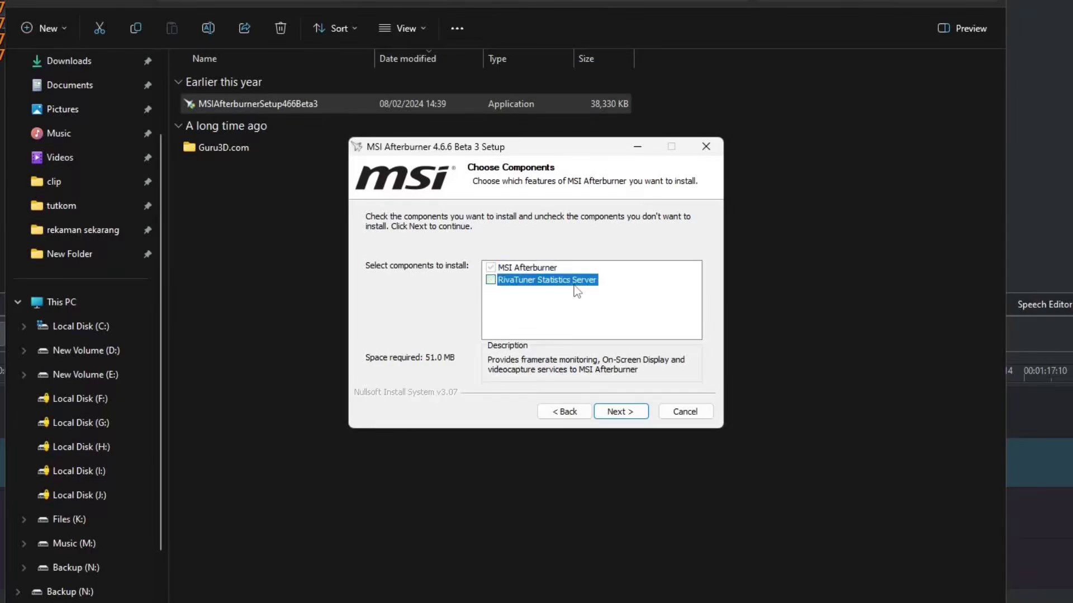
{"action": "left_click", "coordinate": [622, 412]}
{"action": "left_click", "coordinate": [641, 334]}
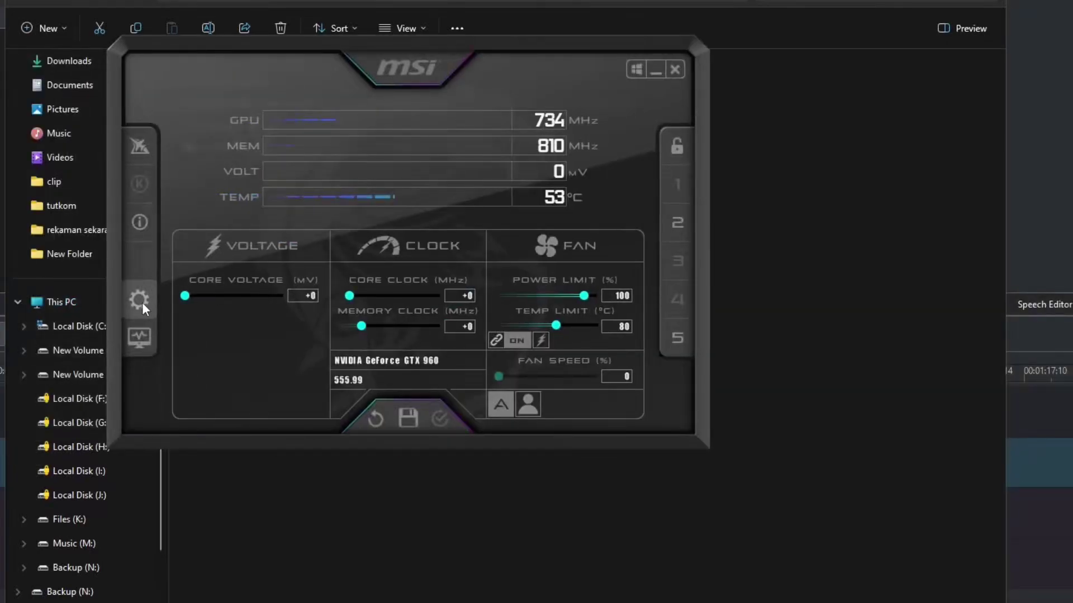
{"action": "left_click", "coordinate": [139, 300]}
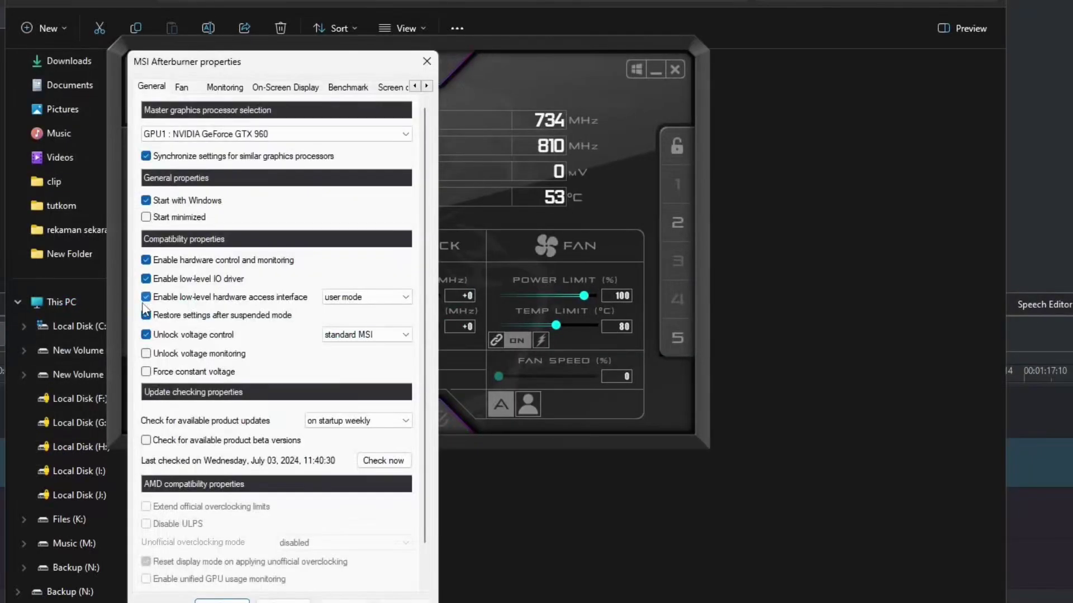
{"action": "left_click", "coordinate": [281, 88]}
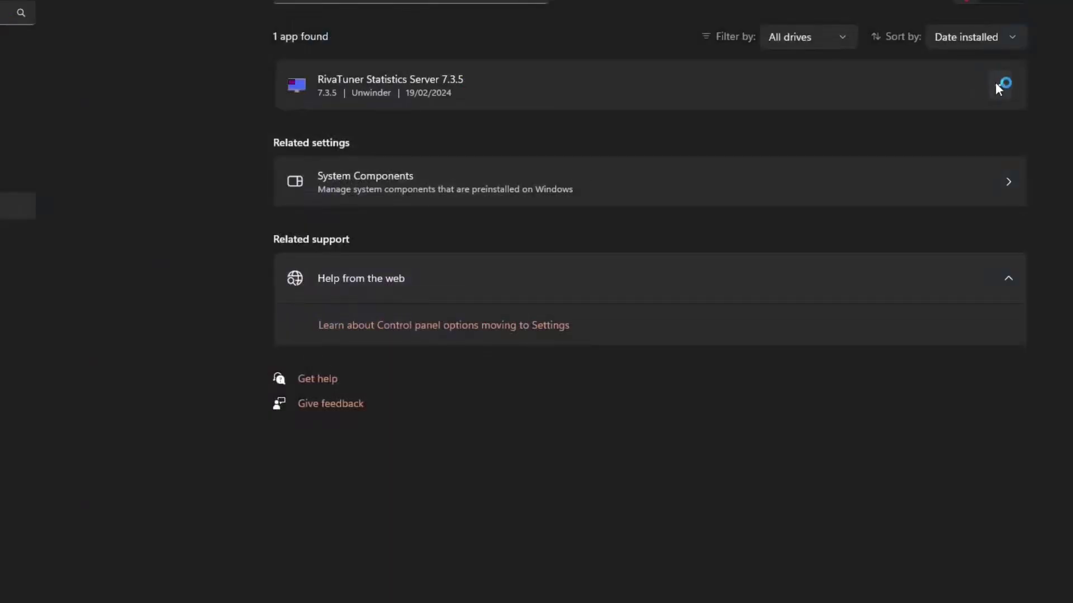
- Uninstall RivaTuner Statistics Server while keeping its settings, and open the MSI Afterburner properties
{"action": "left_click", "coordinate": [997, 84]}
{"action": "left_click", "coordinate": [846, 139]}
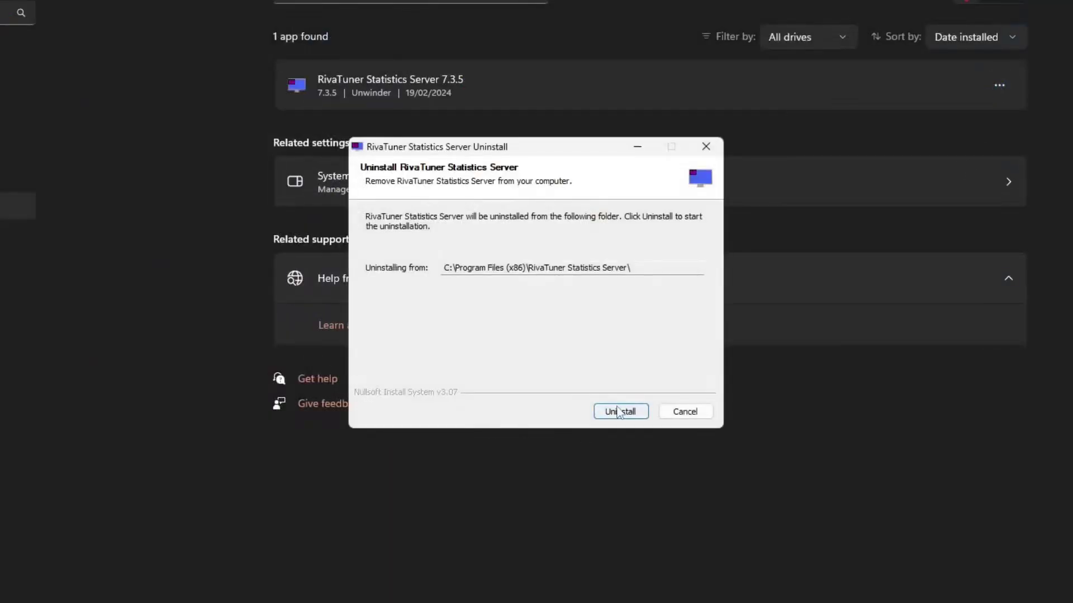
{"action": "left_click", "coordinate": [617, 412]}
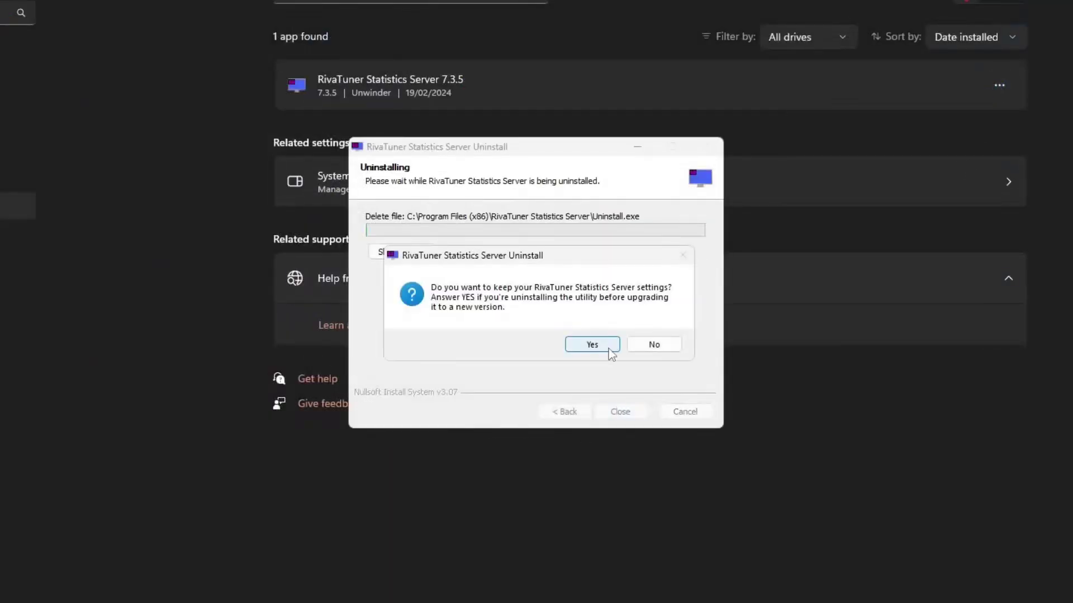
{"action": "left_click", "coordinate": [609, 348]}
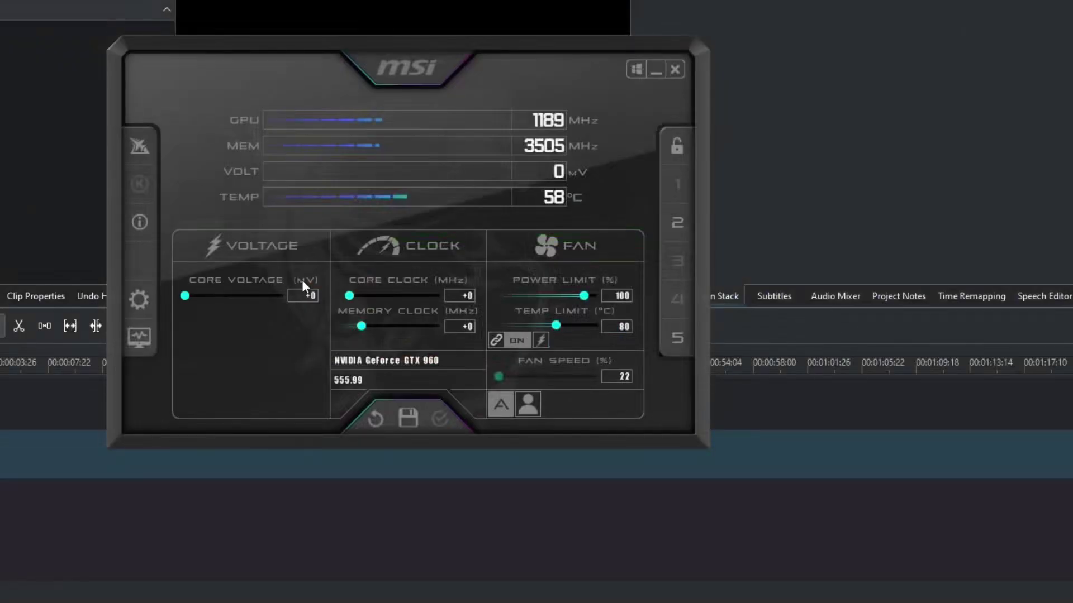
{"action": "left_click", "coordinate": [139, 302]}
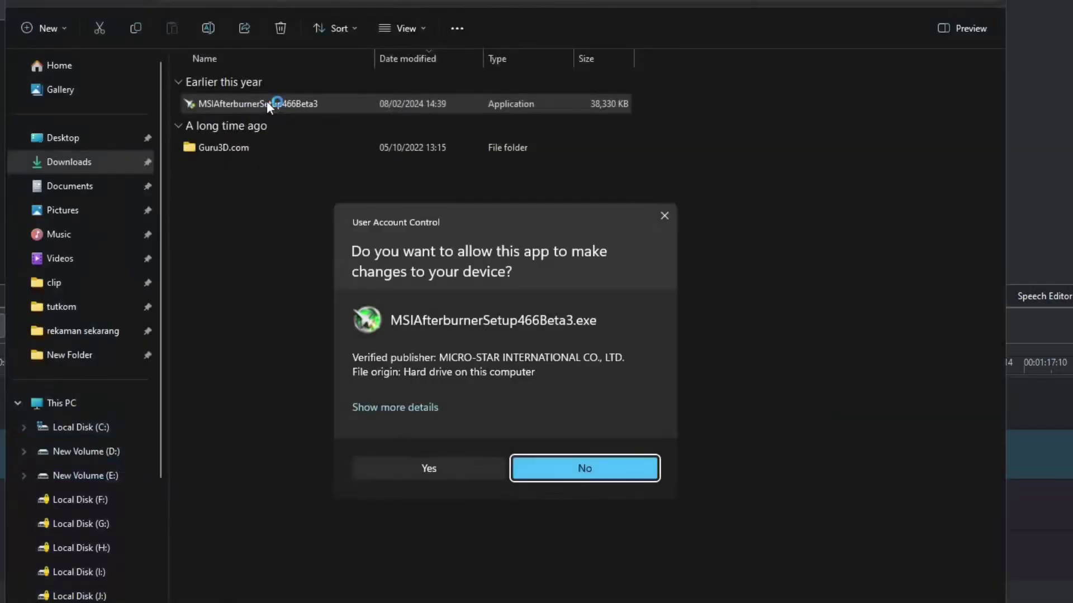
- Start the MSIAfterburnerSetup466Beta3 installer in English and accept the license agreement
{"action": "left_click", "coordinate": [440, 460]}
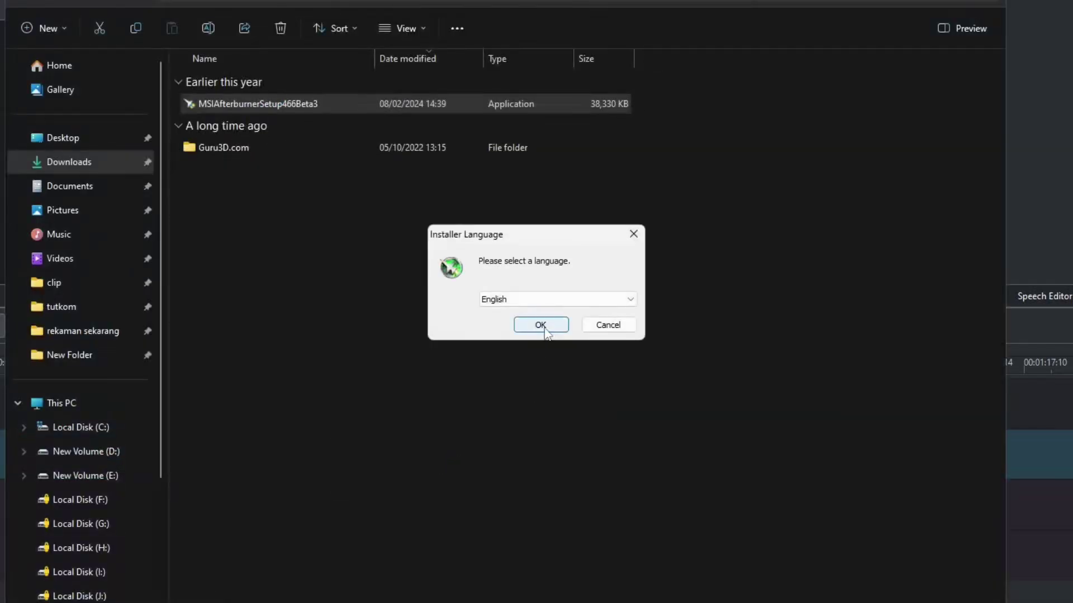
{"action": "left_click", "coordinate": [544, 327]}
{"action": "left_click", "coordinate": [627, 412]}
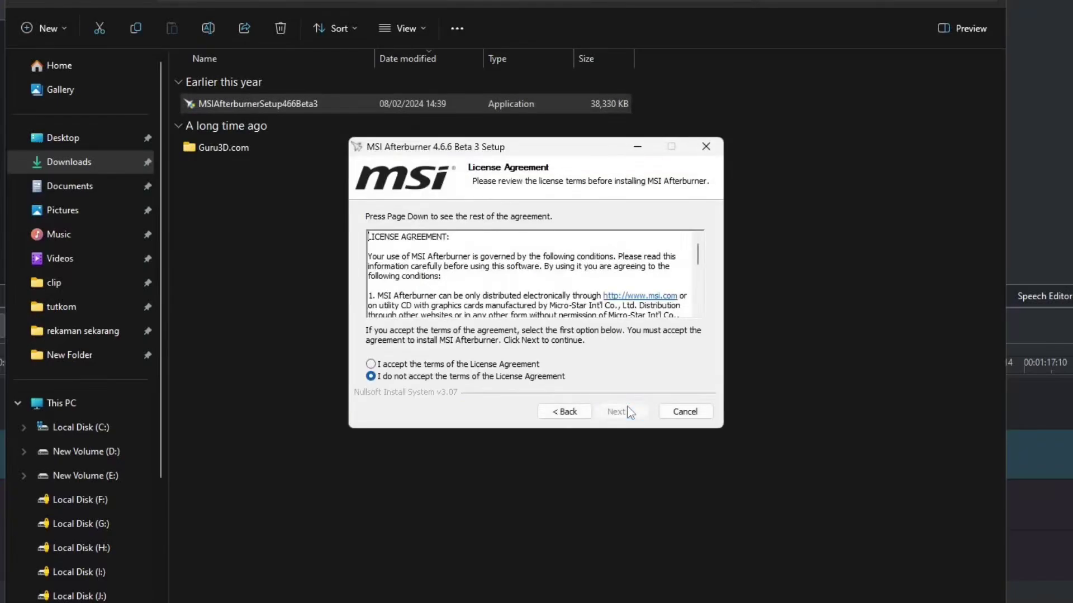
{"action": "left_click", "coordinate": [537, 365]}
{"action": "left_click", "coordinate": [629, 413]}
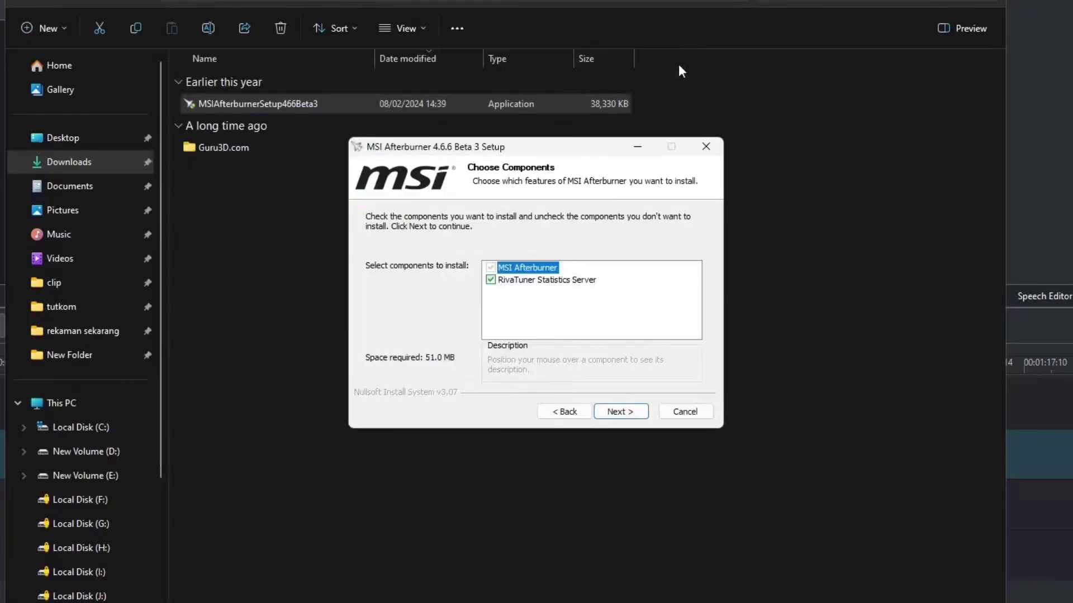
- Install MSI Afterburner with RivaTuner Statistics Server included, and finish setup with Run MSI Afterburner enabled
{"action": "left_click", "coordinate": [633, 414]}
{"action": "left_click", "coordinate": [630, 412]}
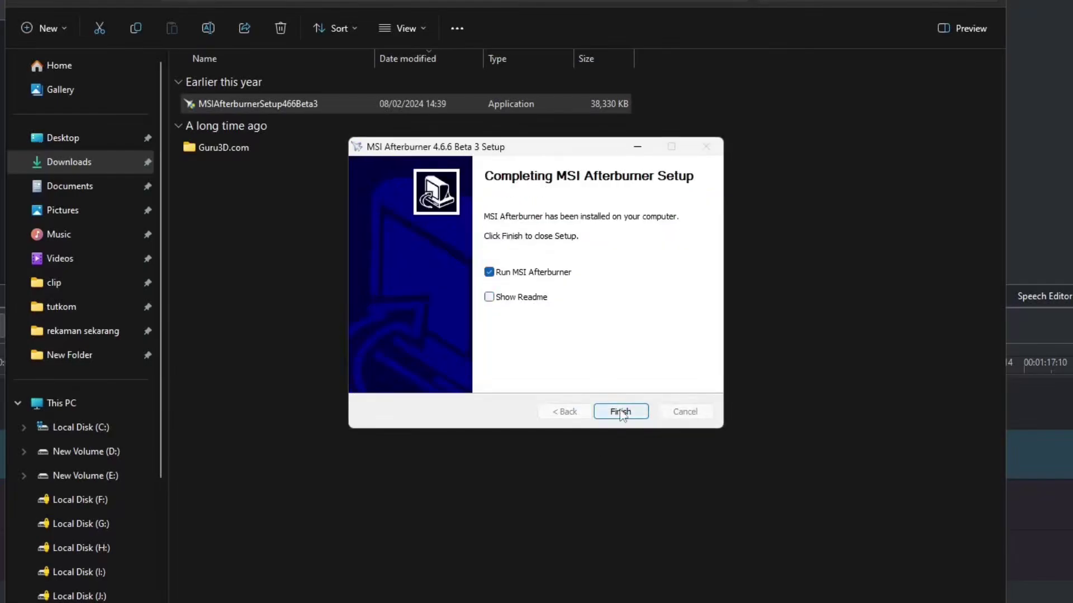
{"action": "left_click", "coordinate": [618, 410]}
- In the MSI Afterburner properties, set the Toggle On-Screen Display hotkey to F10 and apply it
{"action": "left_click", "coordinate": [129, 296]}
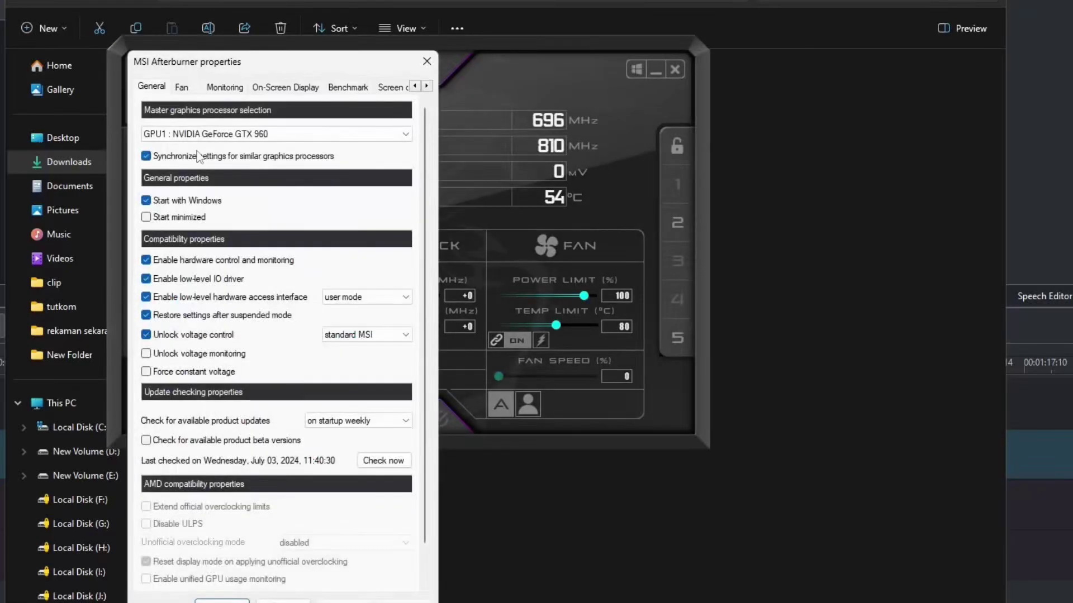
{"action": "left_click", "coordinate": [271, 87]}
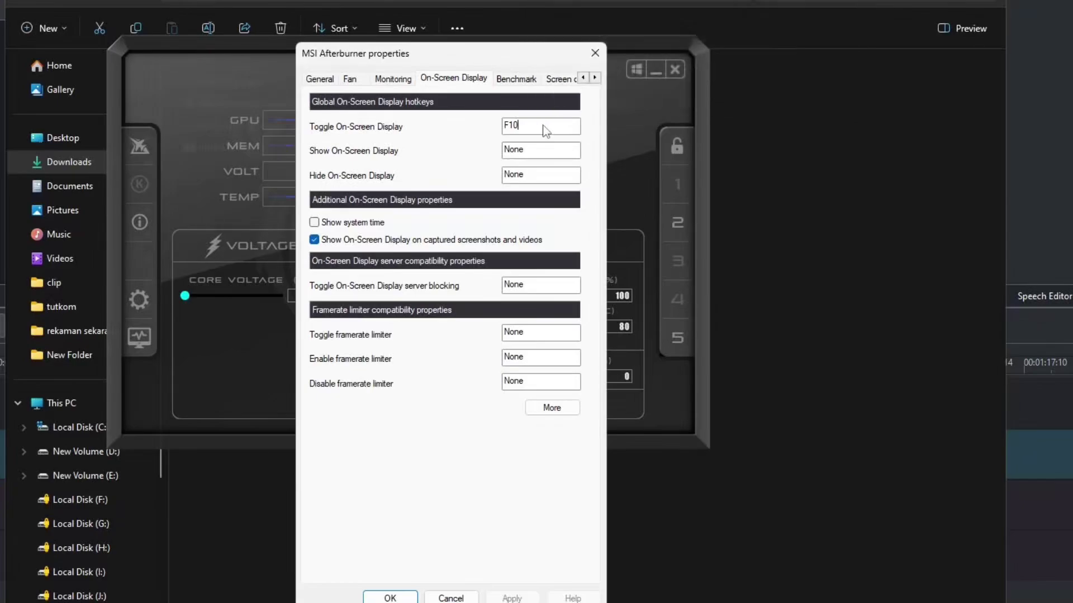
{"action": "key", "text": "BackSpace"}
{"action": "key", "text": "F8"}
{"action": "key", "text": "F10"}
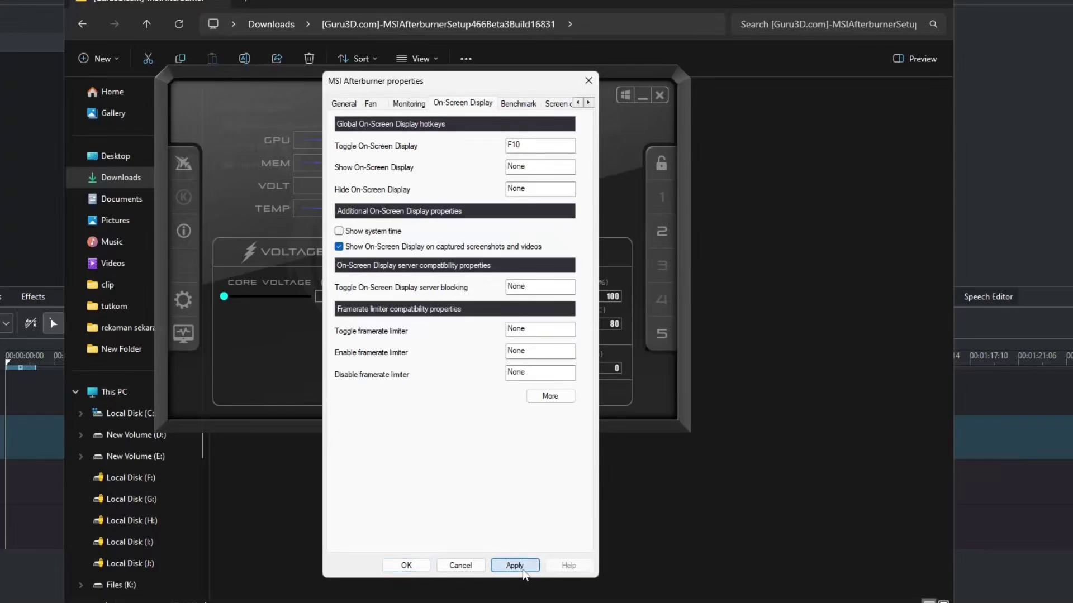
{"action": "left_click", "coordinate": [514, 570]}
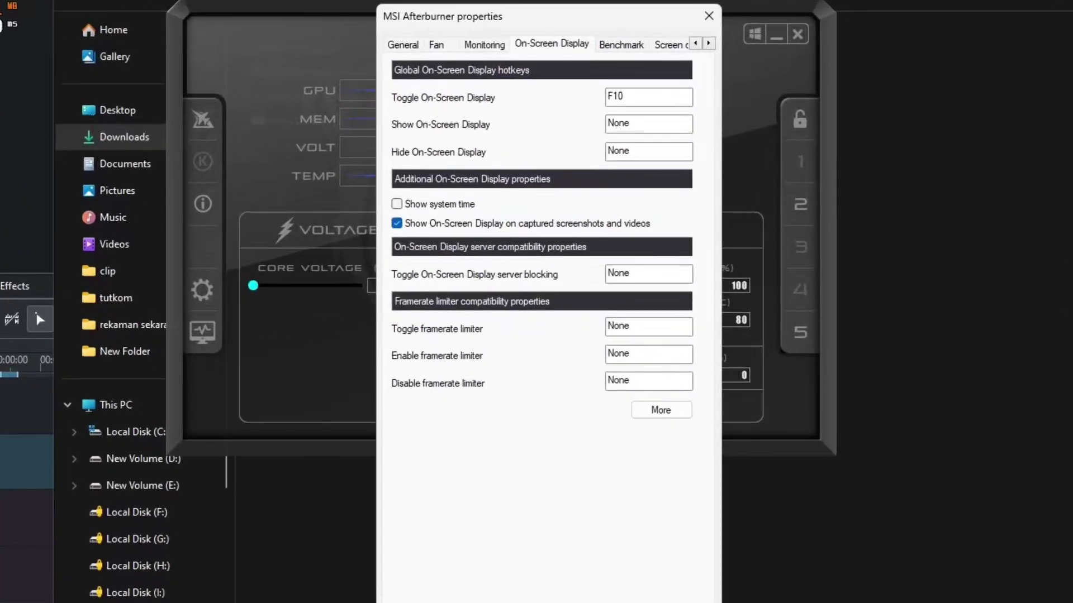
- Select all monitoring graphs from GPU temperature to Framerate 0.1% Low, turn Show in On-Screen Display off and back on, and close the properties
{"action": "left_click", "coordinate": [485, 46]}
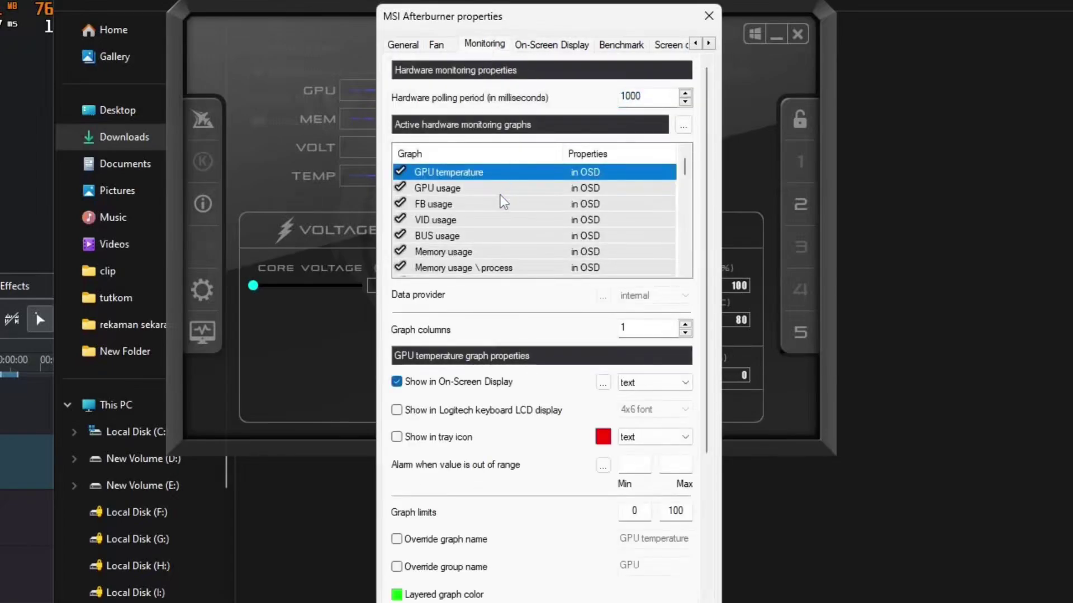
{"action": "scroll", "coordinate": [486, 182], "scroll_direction": "down", "scroll_amount": 5}
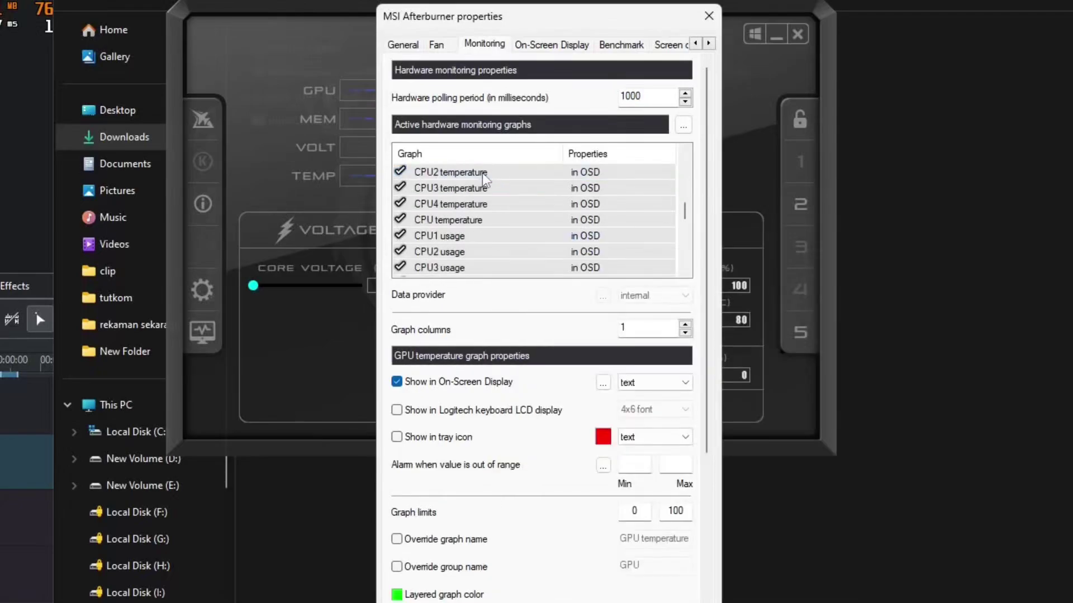
{"action": "scroll", "coordinate": [482, 178], "scroll_direction": "down", "scroll_amount": 5}
{"action": "left_click", "coordinate": [485, 267], "text": "shift"}
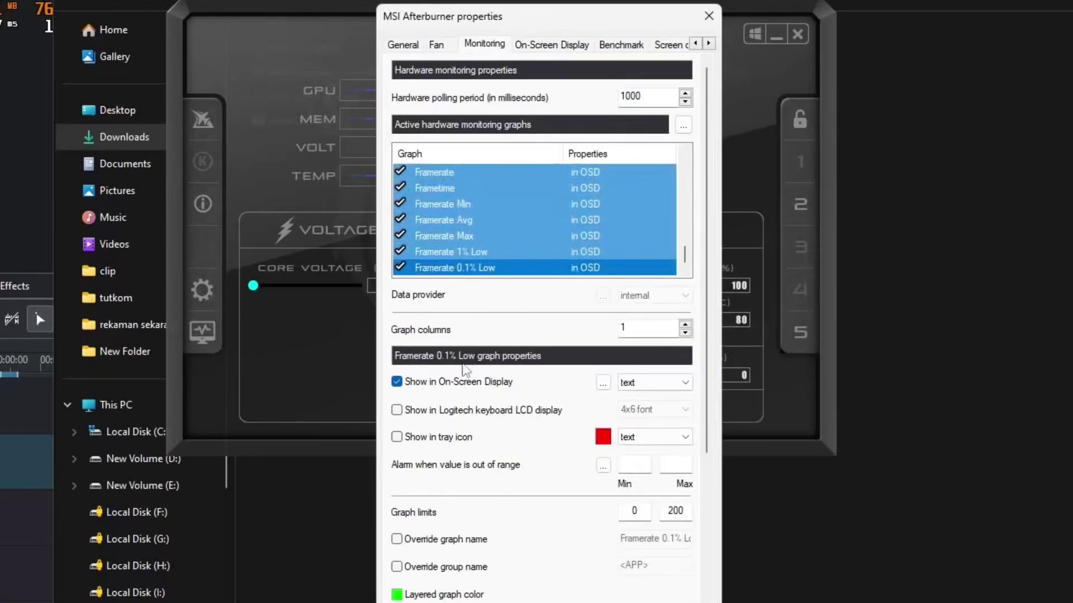
{"action": "left_click", "coordinate": [397, 381]}
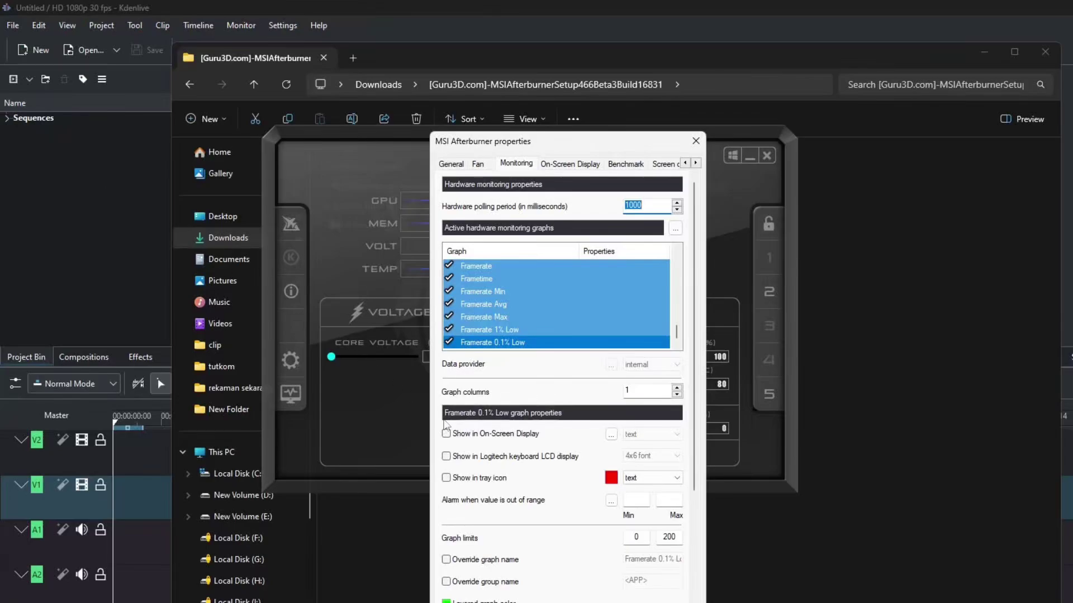
{"action": "left_click", "coordinate": [456, 436]}
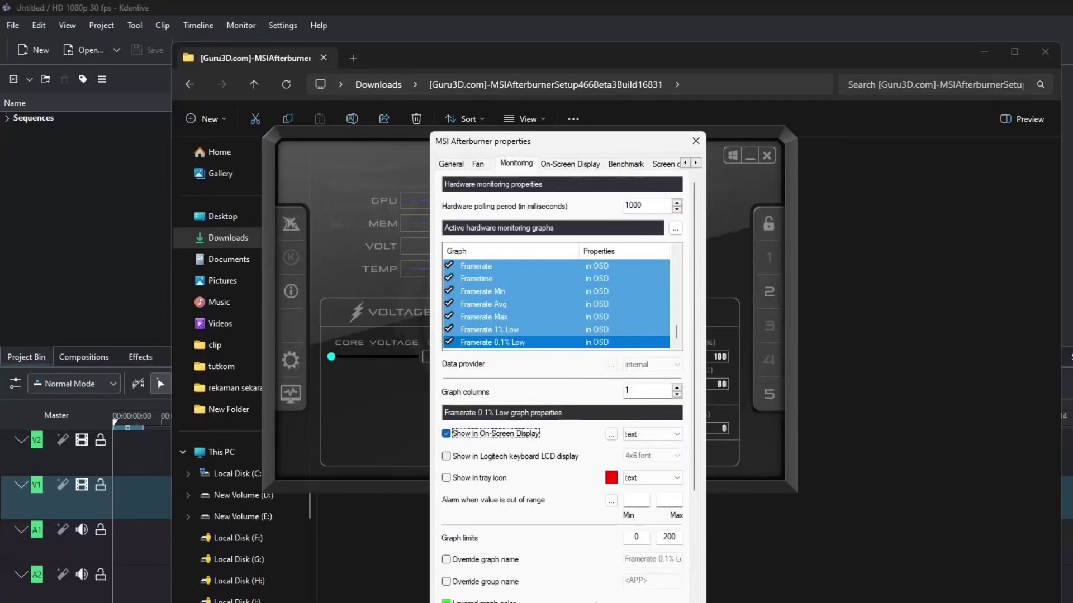
{"action": "left_click", "coordinate": [696, 142]}
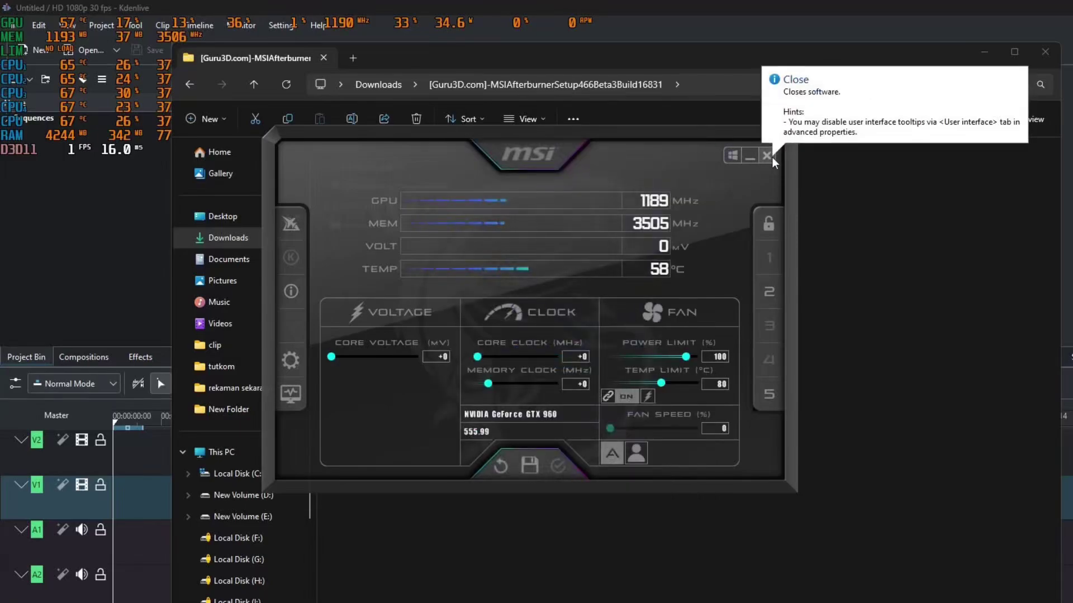
- Close MSI Afterburner and relaunch it as administrator
{"action": "left_click", "coordinate": [767, 156]}
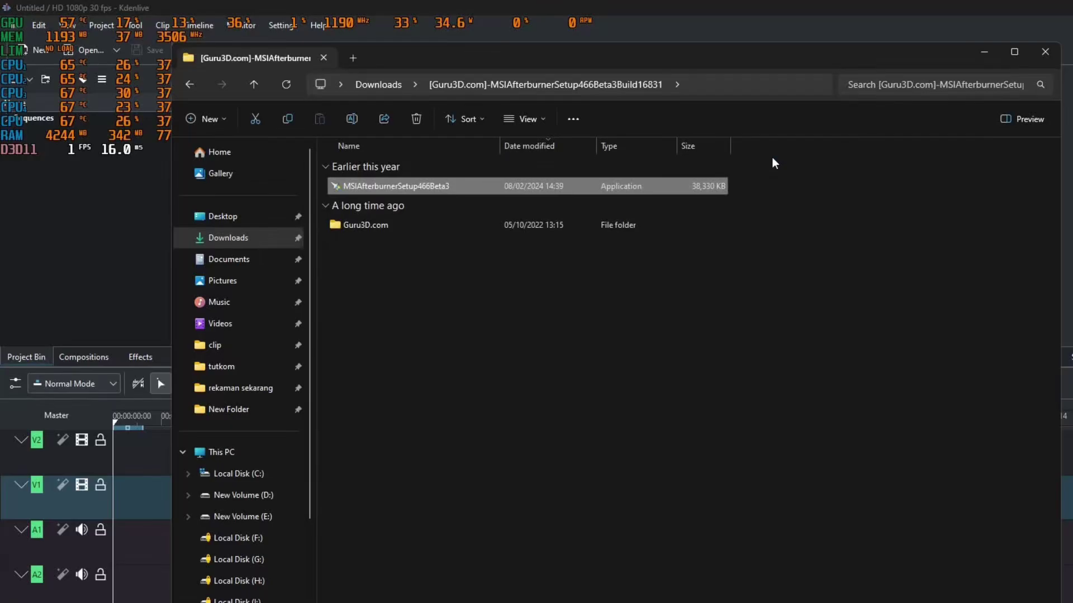
{"action": "key", "text": "super"}
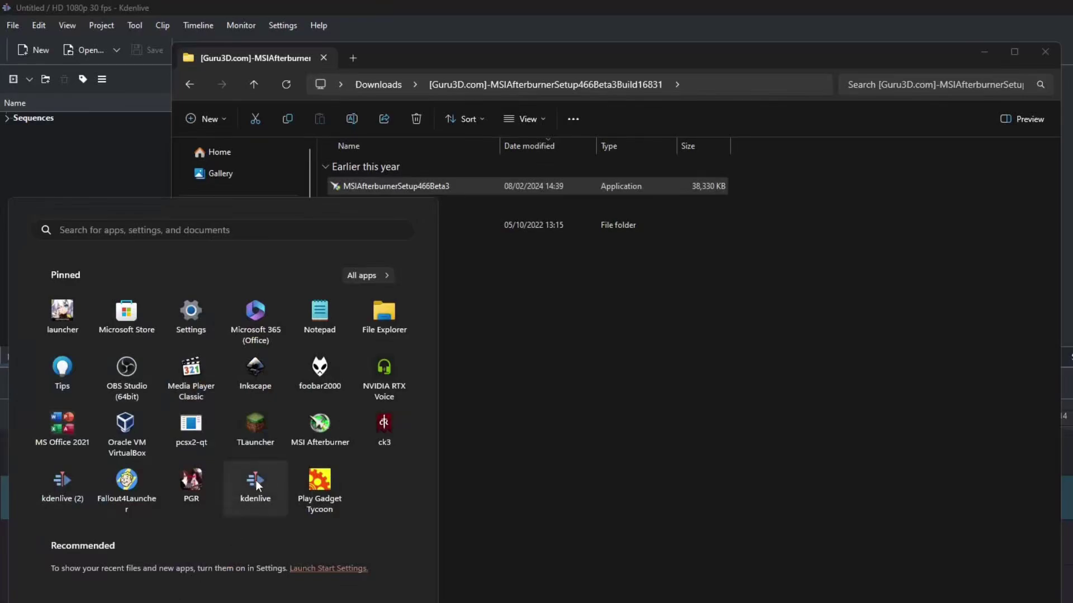
{"action": "right_click", "coordinate": [309, 439]}
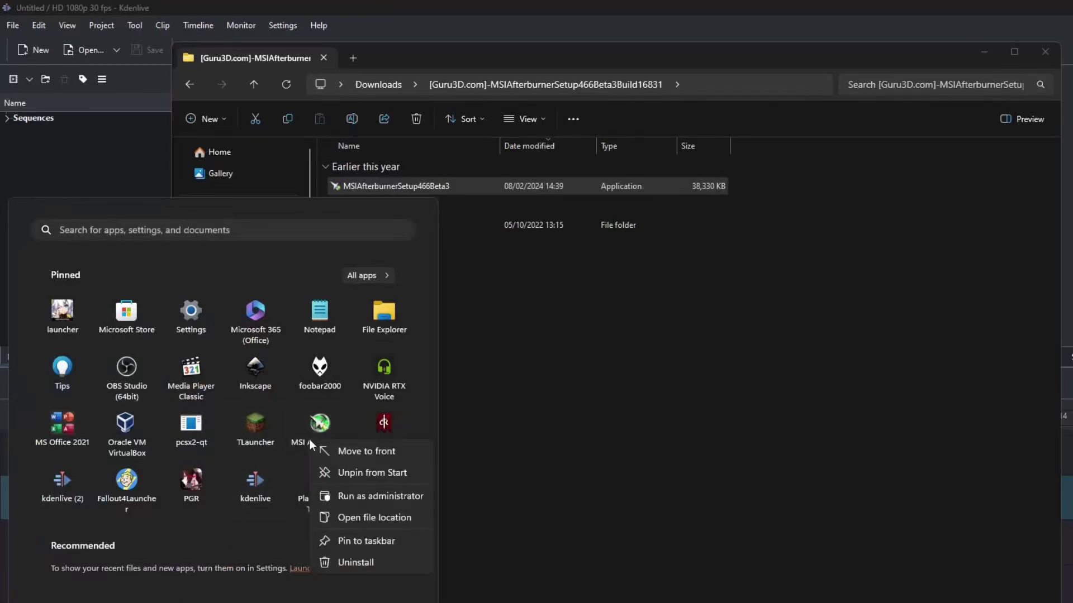
{"action": "left_click", "coordinate": [367, 496]}
{"action": "left_click", "coordinate": [548, 472]}
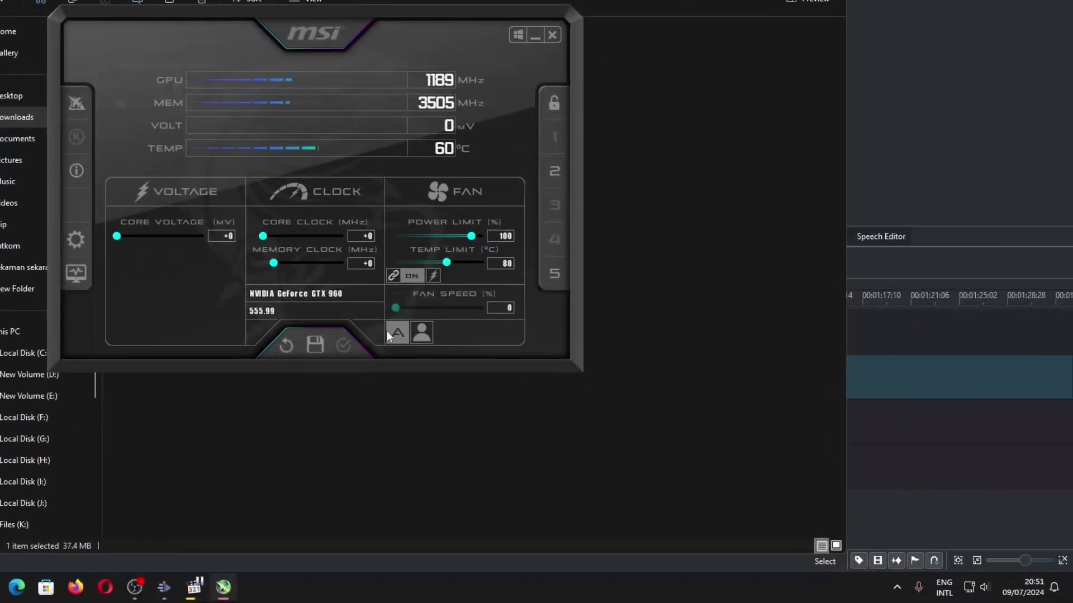
- Open the running RivaTuner Statistics Server and set the Global profile's application detection level to None
{"action": "left_click", "coordinate": [898, 591]}
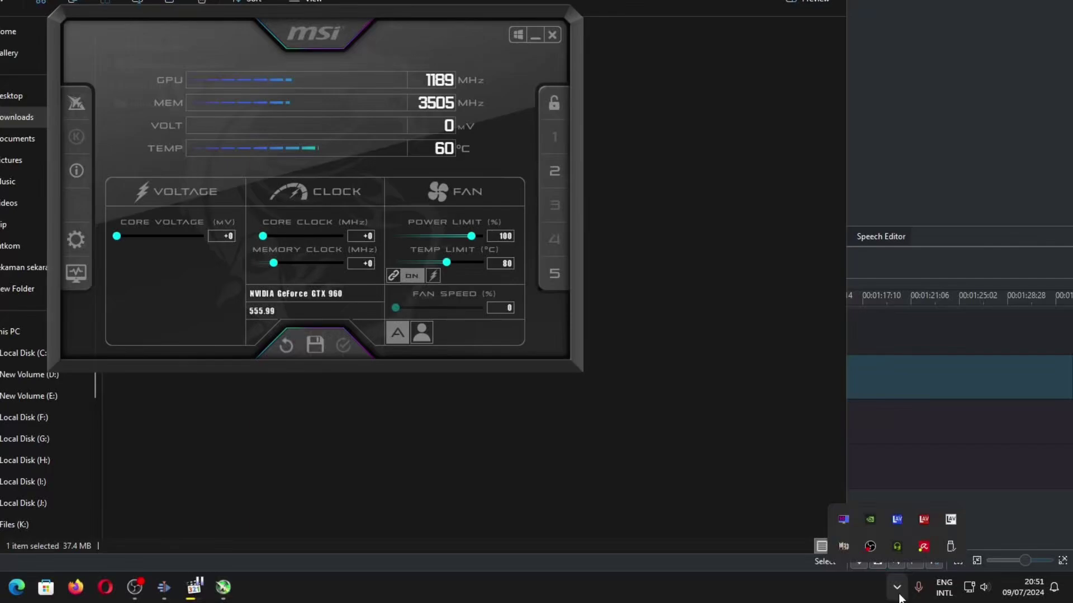
{"action": "left_click", "coordinate": [850, 520]}
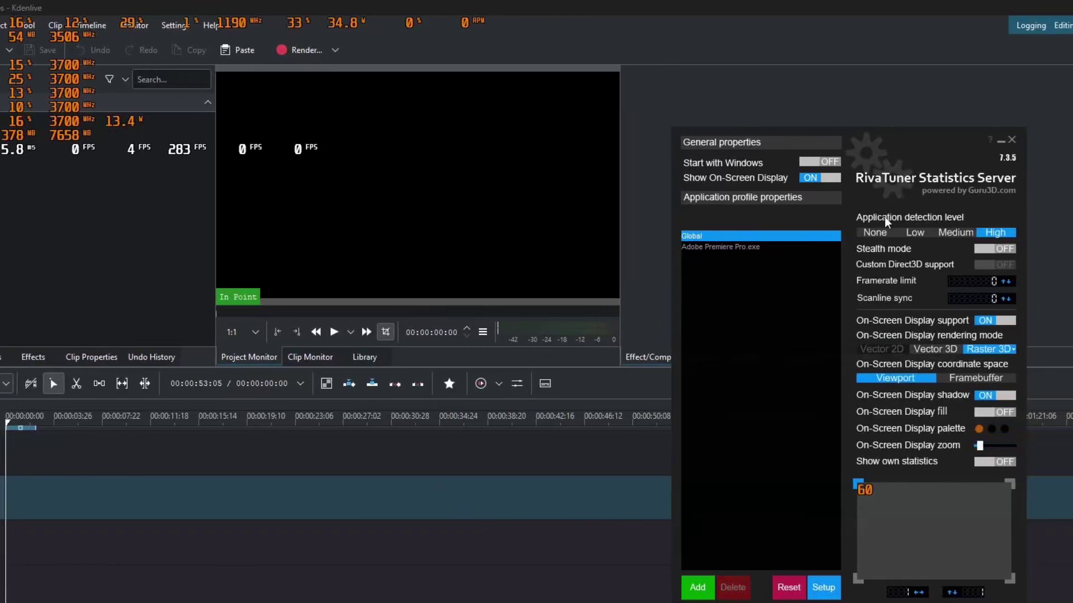
{"action": "left_click", "coordinate": [884, 233]}
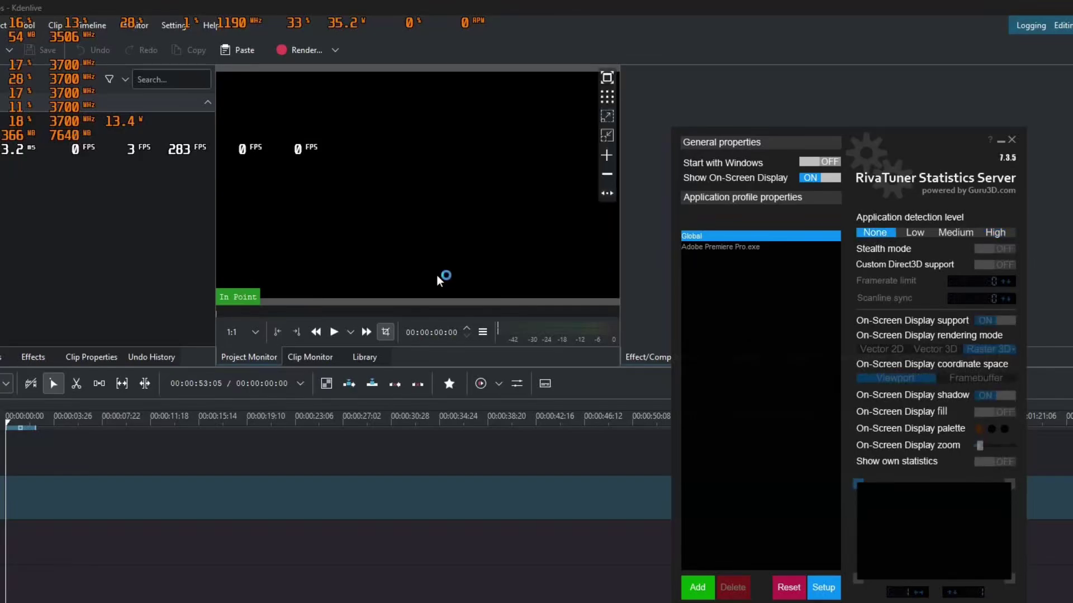
- Switch to Kdenlive to check the on-screen display overlay, and return to the RivaTuner Statistics Server settings
{"action": "left_click", "coordinate": [4, 295]}
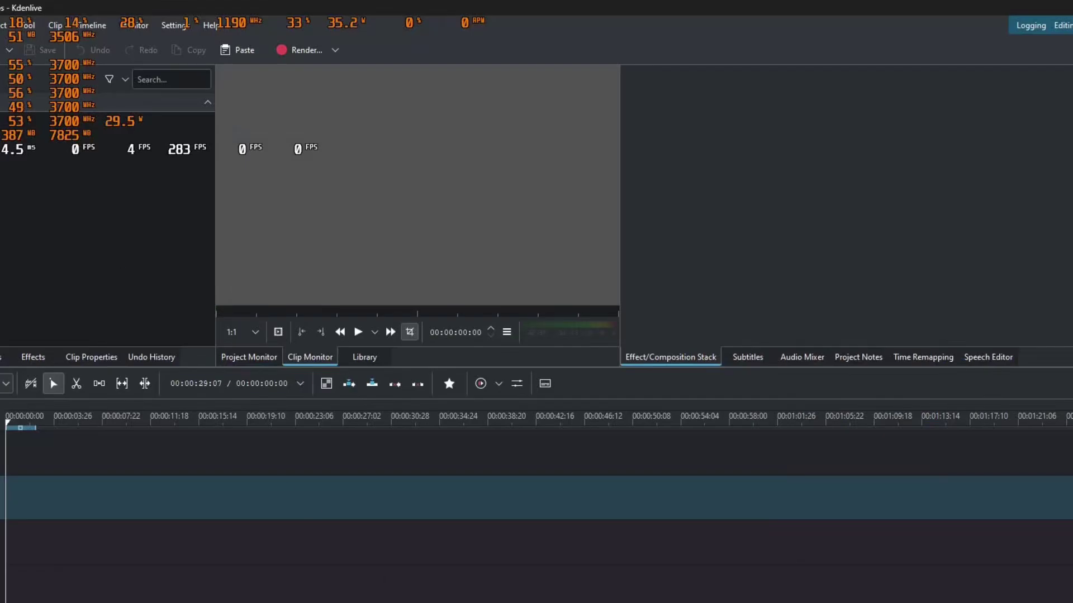
{"action": "key", "text": "alt+Tab"}
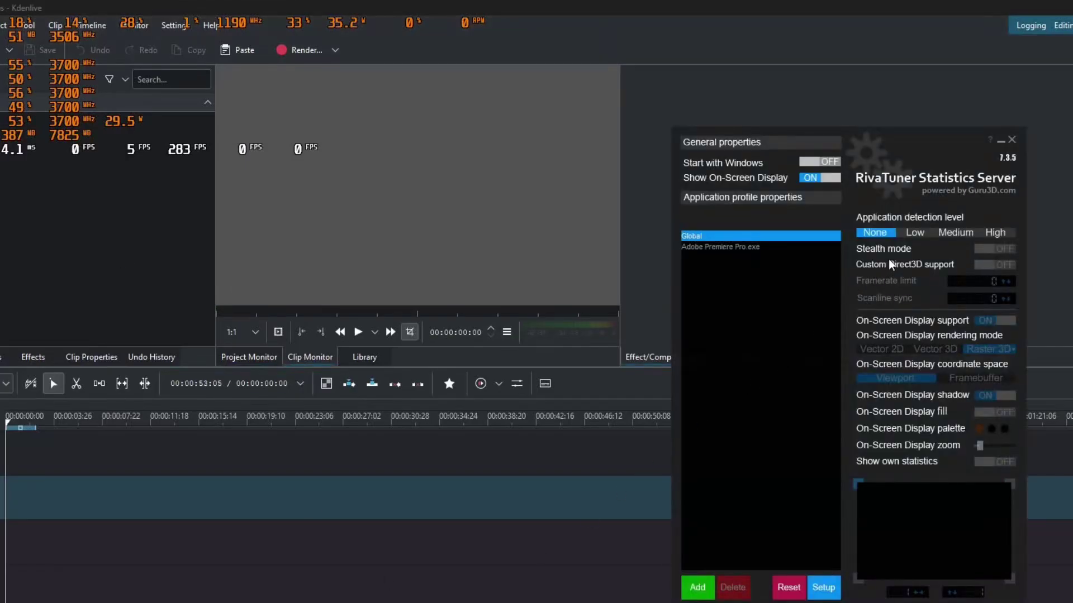
{"action": "left_click", "coordinate": [1011, 139]}
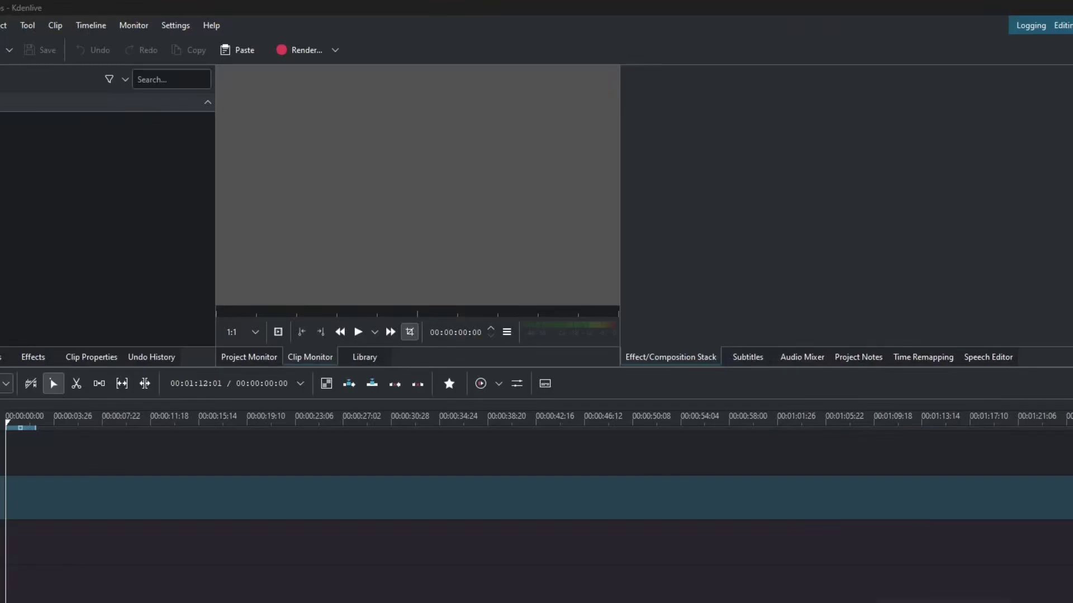
{"action": "key", "text": "alt+Tab"}
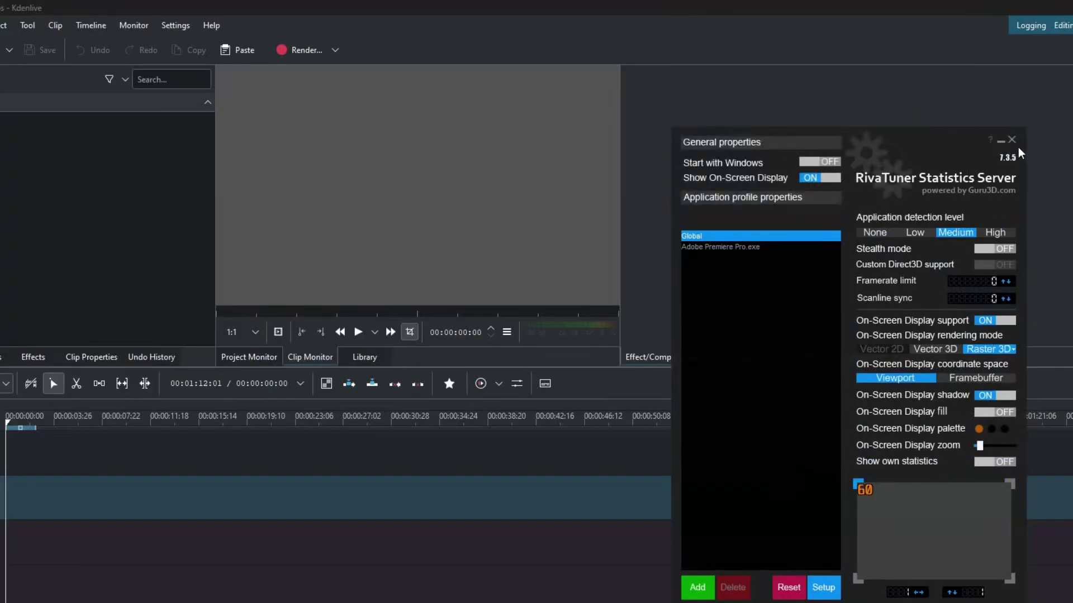
- Review the Global profile's application detection levels, try High, and set the level to Low
{"action": "left_click", "coordinate": [1012, 140]}
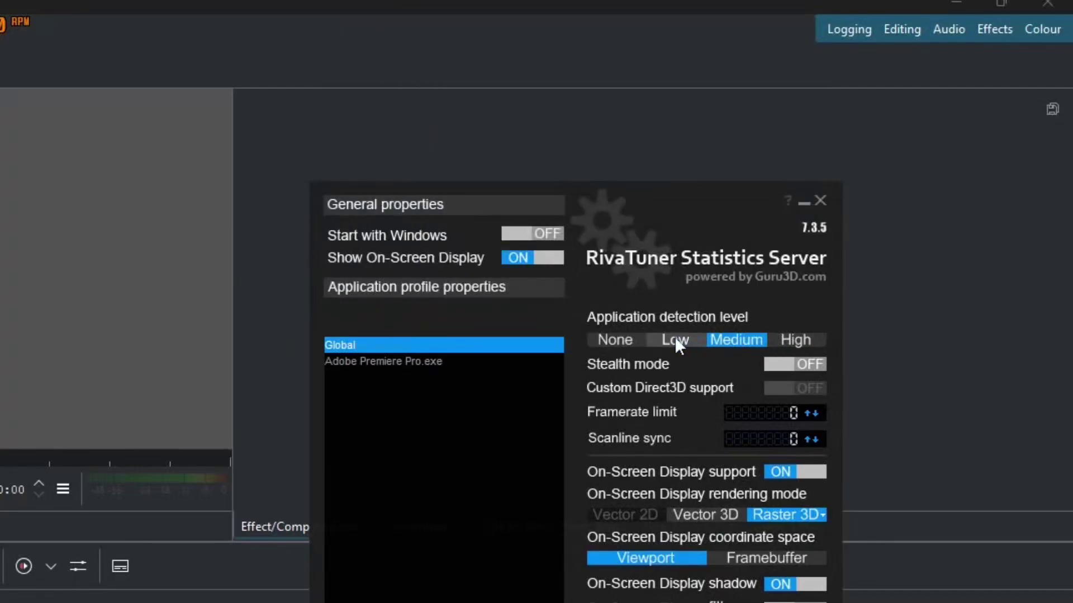
{"action": "mouse_move", "coordinate": [675, 336]}
{"action": "mouse_move", "coordinate": [736, 337]}
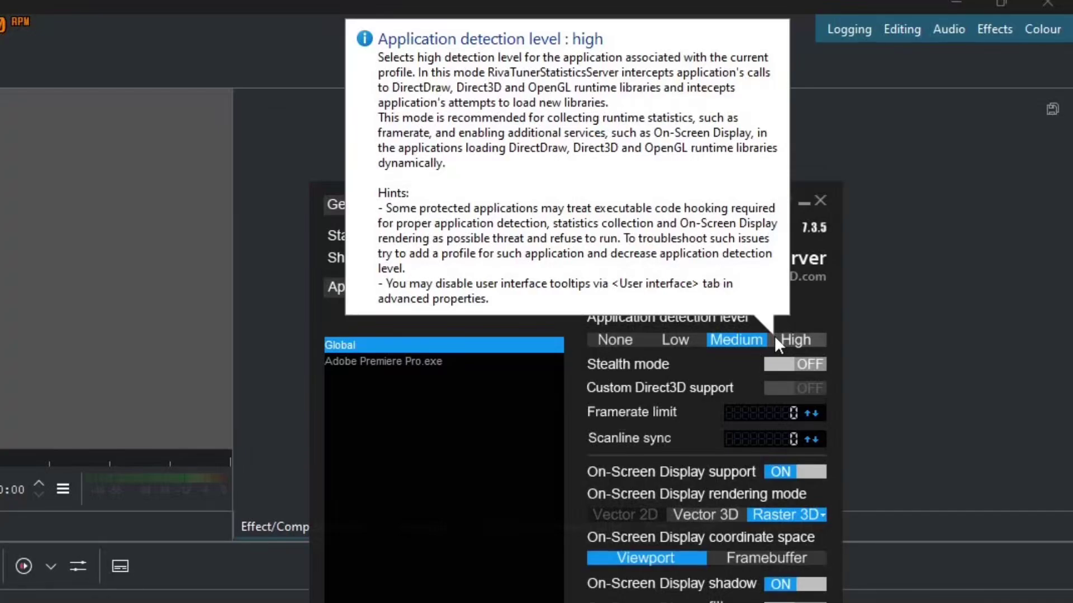
{"action": "left_click", "coordinate": [774, 336]}
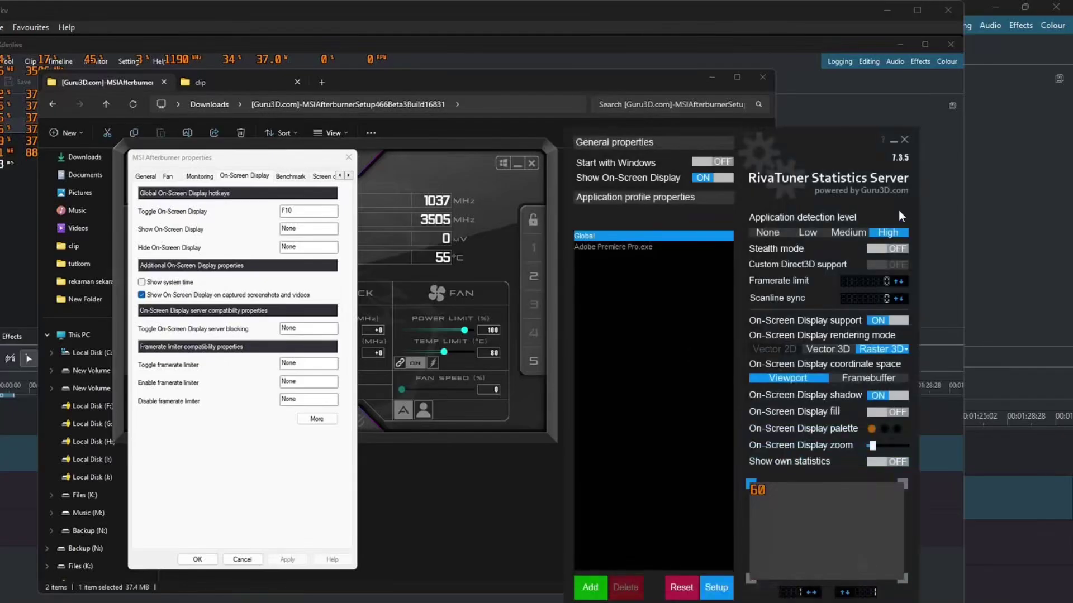
{"action": "mouse_move", "coordinate": [893, 233]}
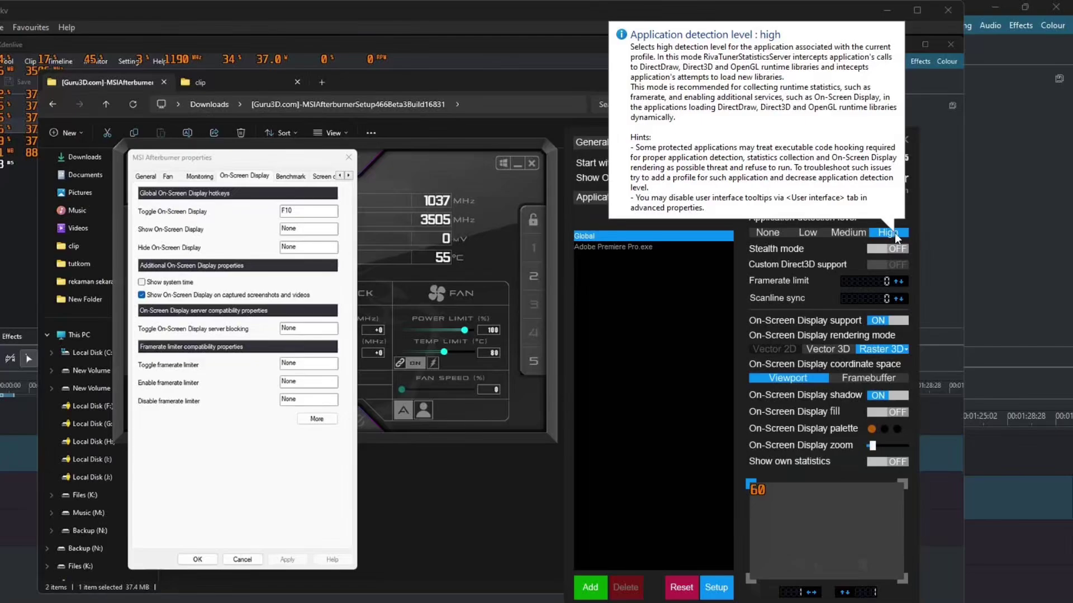
{"action": "left_click", "coordinate": [813, 234]}
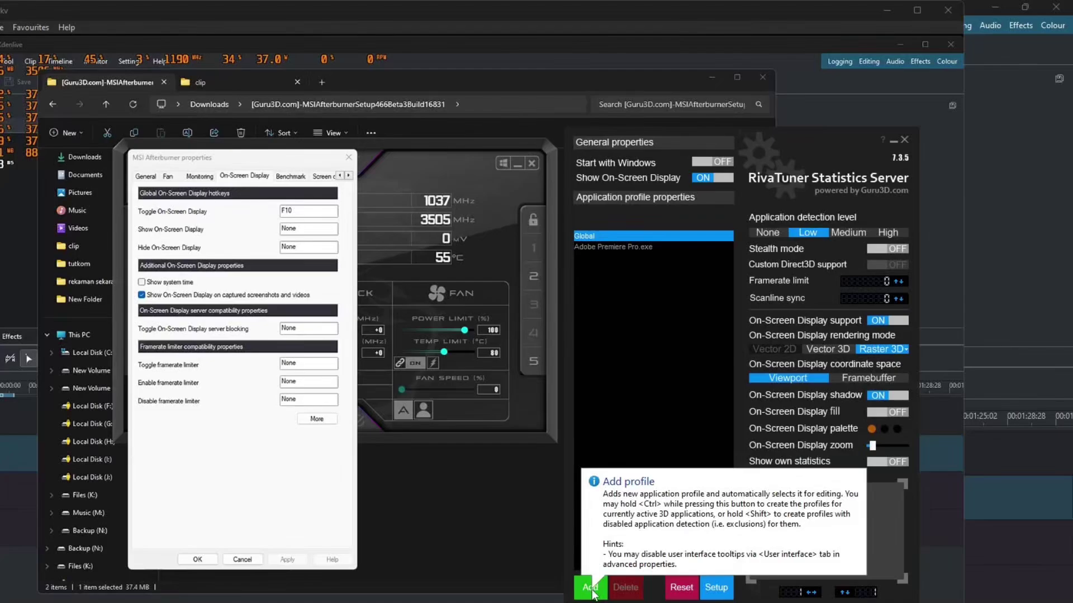
- Start adding an application profile, and trace the pinned Media Player Classic shortcut to the folder containing its executable
{"action": "left_click", "coordinate": [591, 587]}
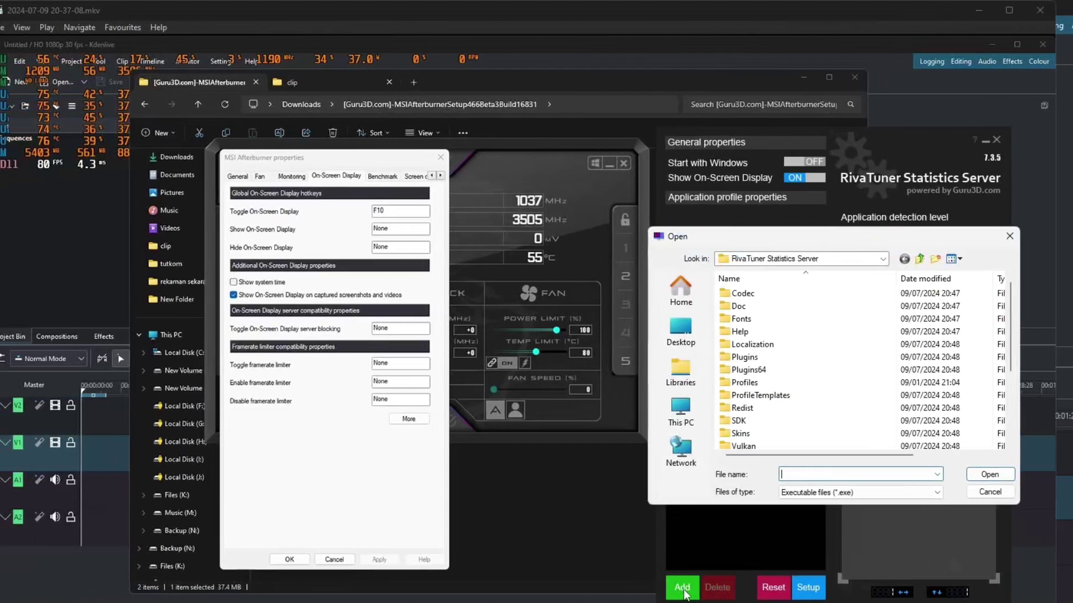
{"action": "key", "text": "super"}
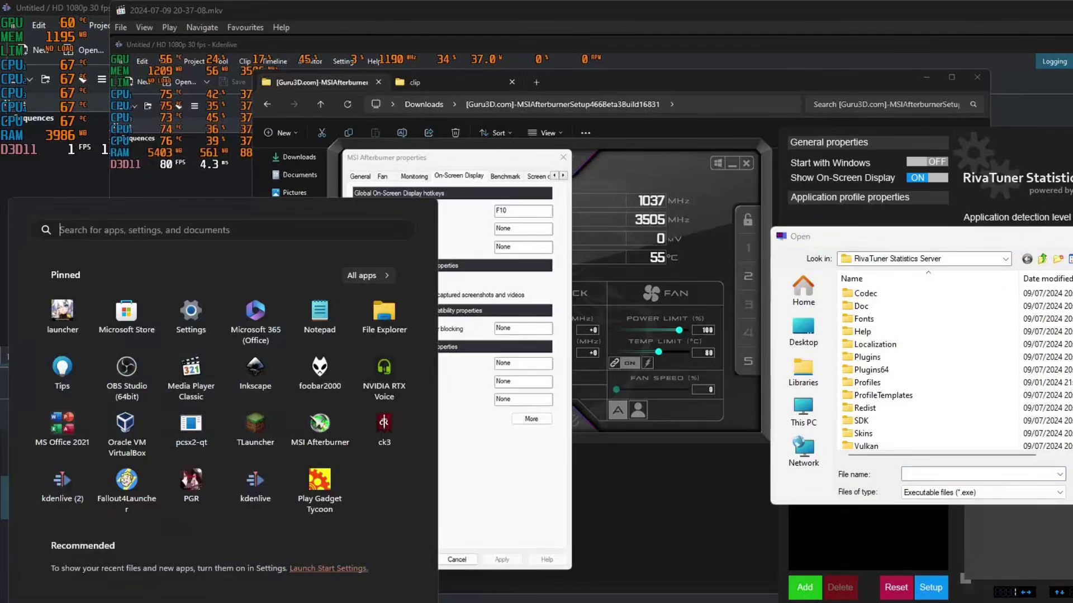
{"action": "right_click", "coordinate": [175, 391]}
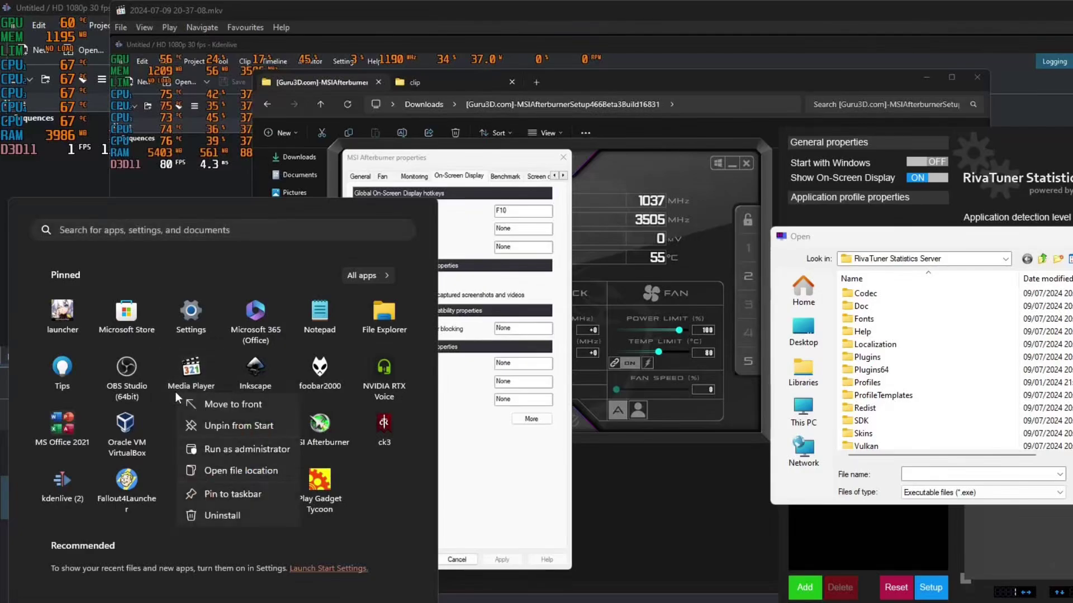
{"action": "left_click", "coordinate": [201, 471]}
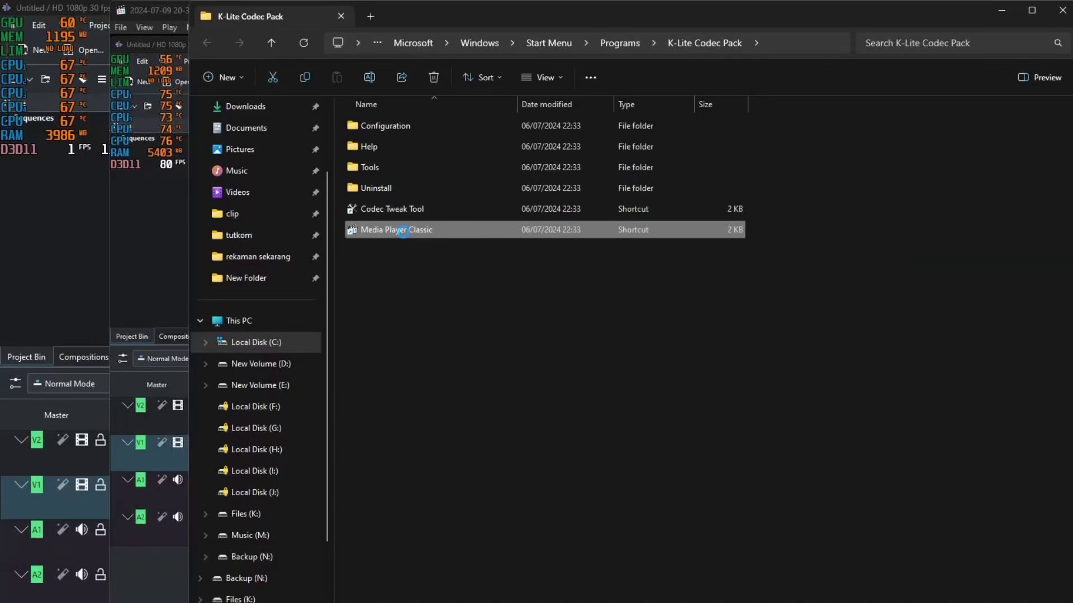
{"action": "right_click", "coordinate": [404, 233]}
{"action": "left_click", "coordinate": [449, 258]}
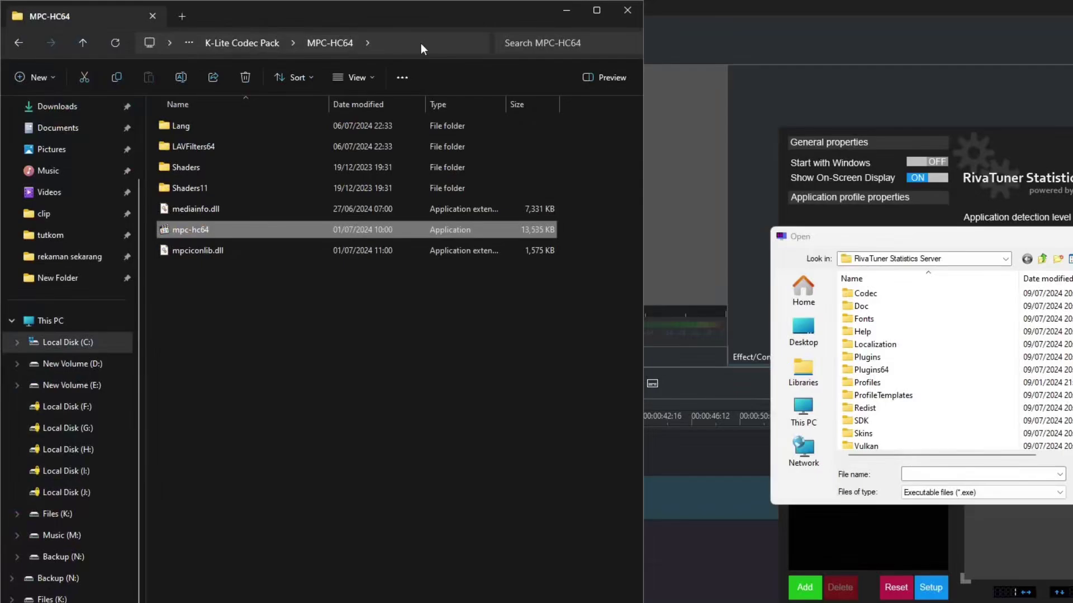
- Add mpc-hc64 from the K-Lite Codec Pack's MPC-HC64 folder as an application profile, and close the RivaTuner Statistics Server window
{"action": "left_click", "coordinate": [421, 44]}
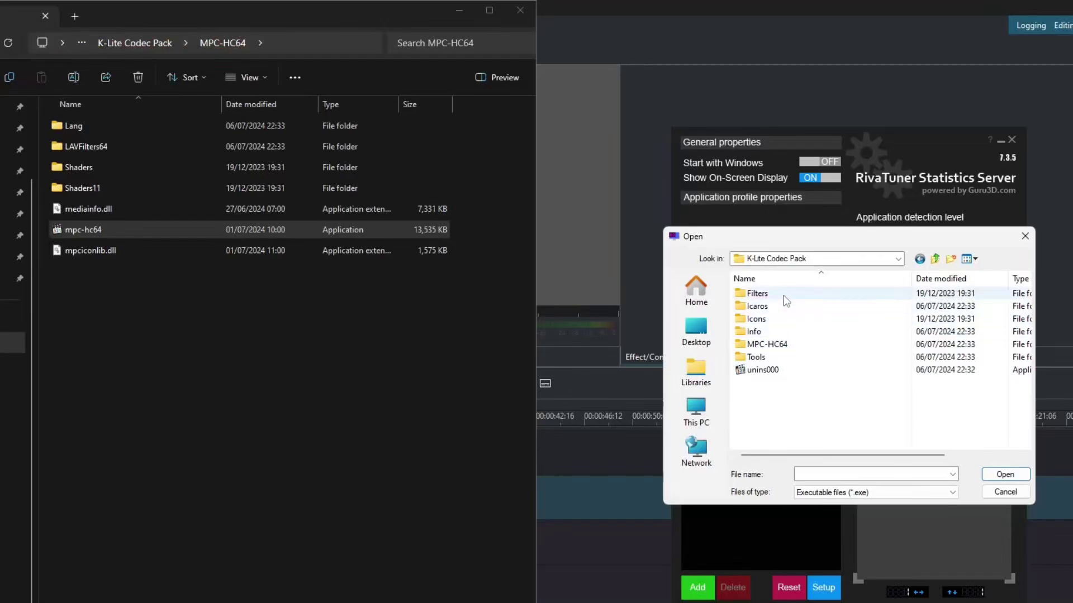
{"action": "double_click", "coordinate": [789, 346]}
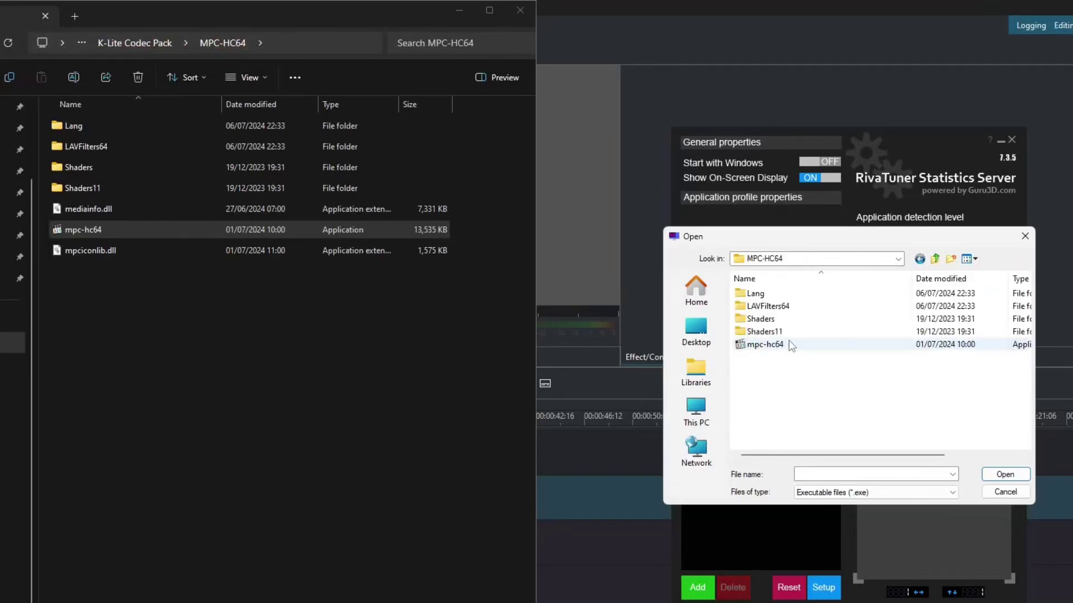
{"action": "double_click", "coordinate": [788, 345]}
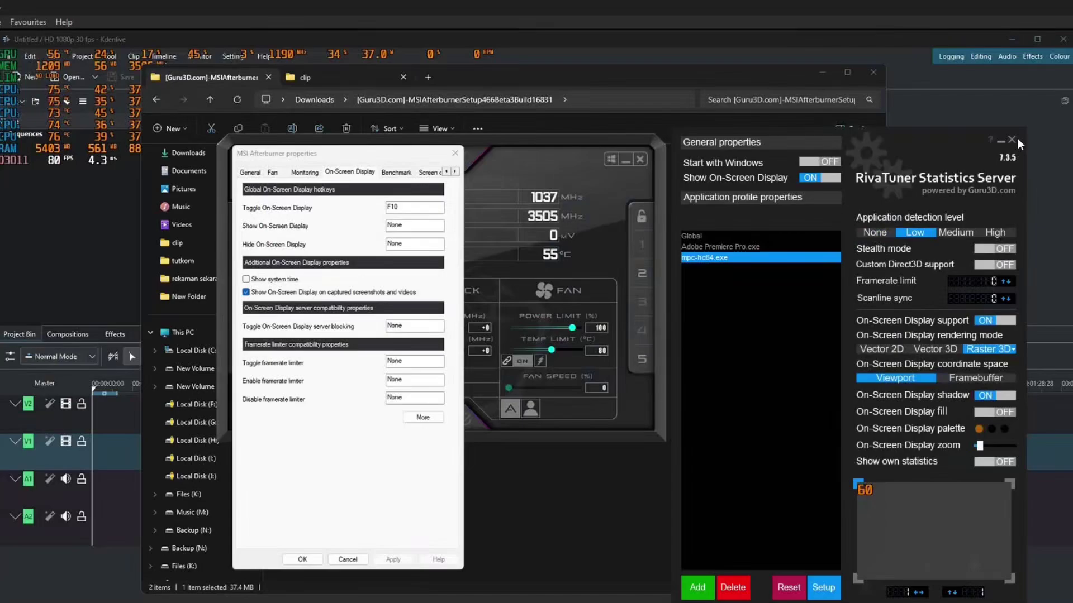
{"action": "left_click", "coordinate": [1013, 139]}
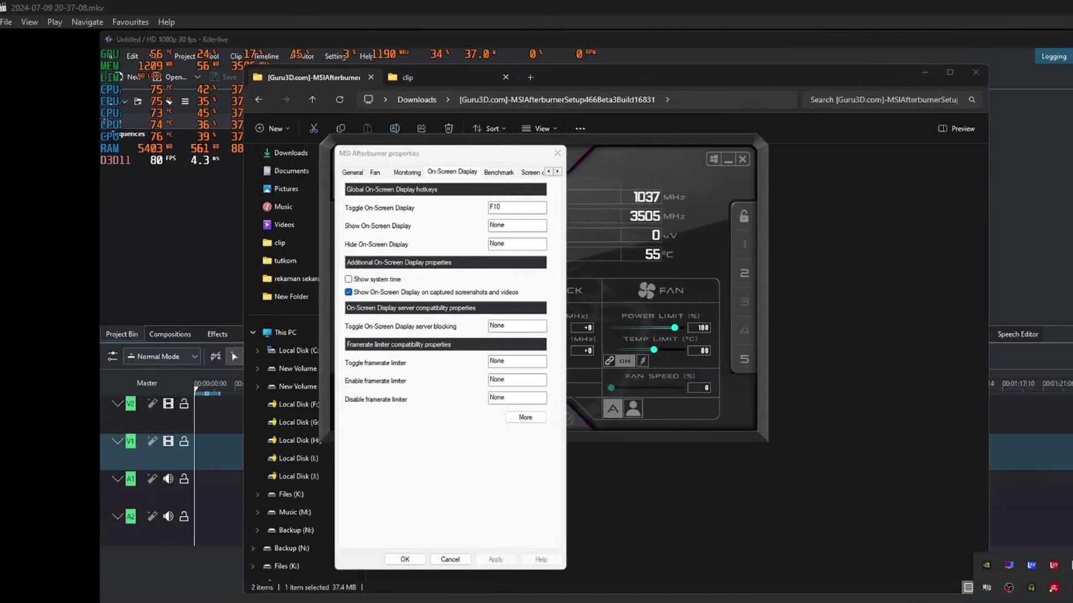